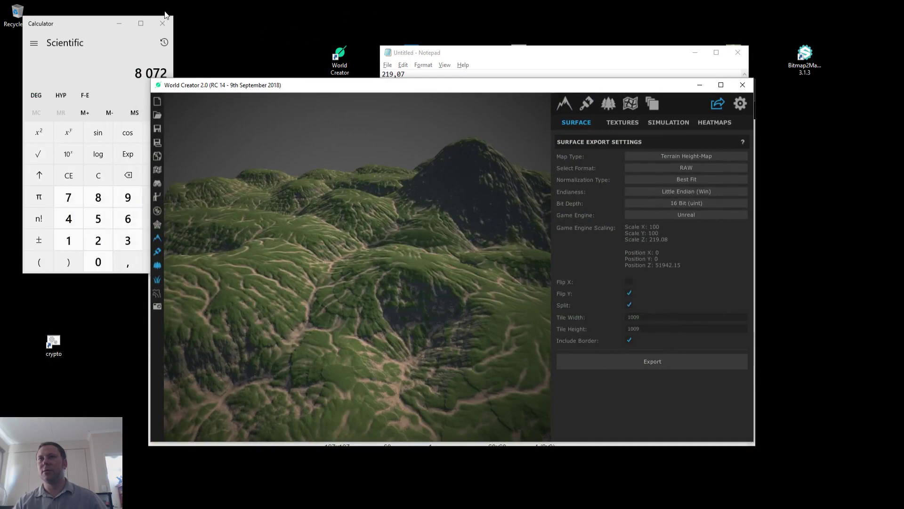
Step: Close the calculator and bring up the File Explorer window showing the Unreal Projects folder
left_click(162, 23)
left_click(501, 55)
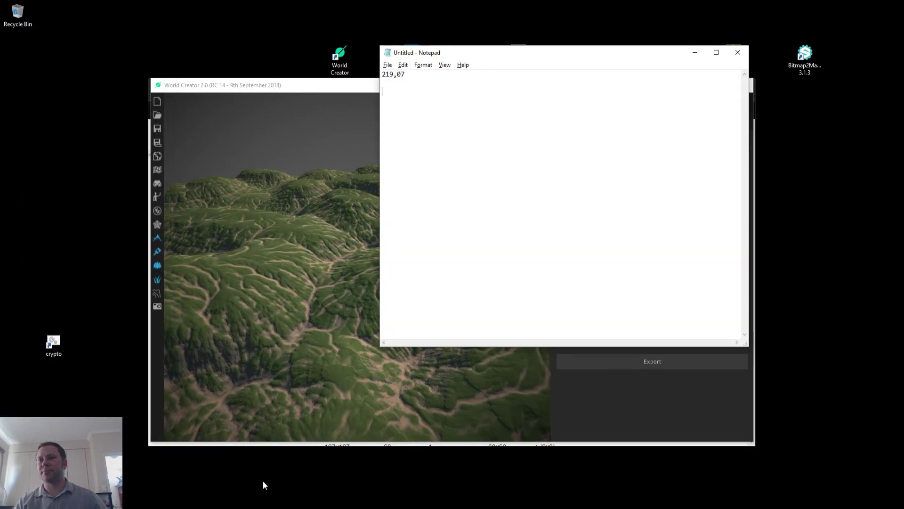
left_click(258, 502)
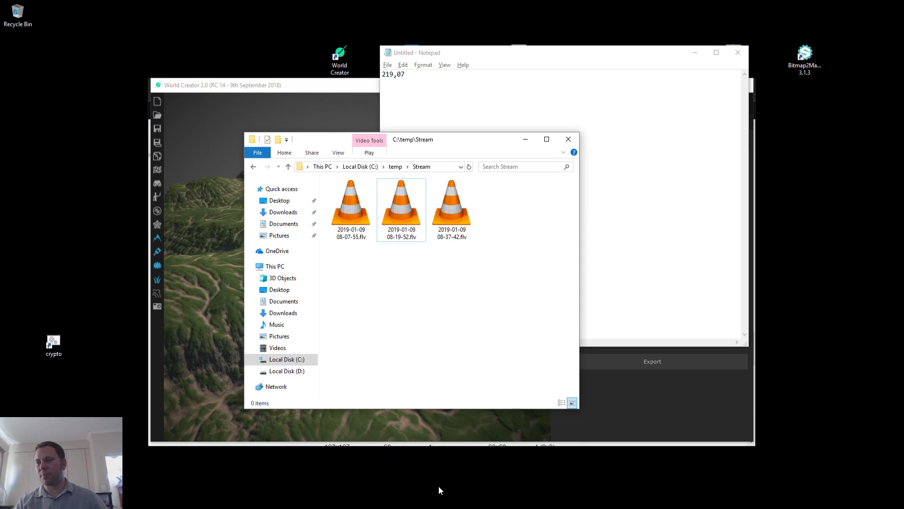
left_click(438, 502)
left_click(438, 502)
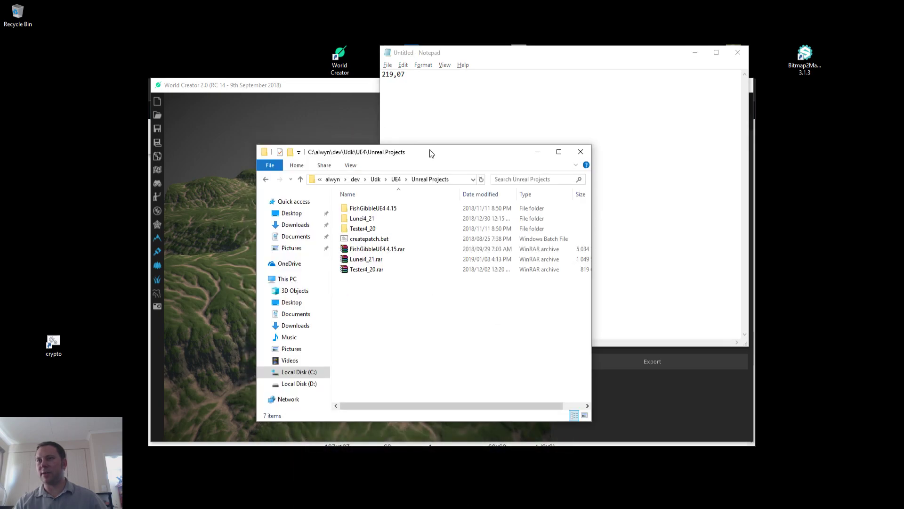
Step: Open the folder C:\temp\StreamProject\testWC\Export and maximize its window to view the exported heightmap tiles
left_click(336, 181)
left_click(375, 181)
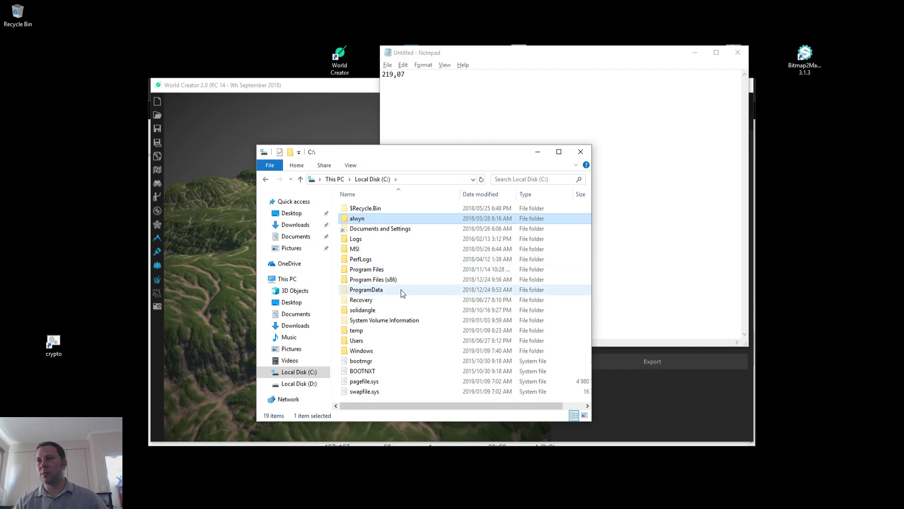
double_click(391, 331)
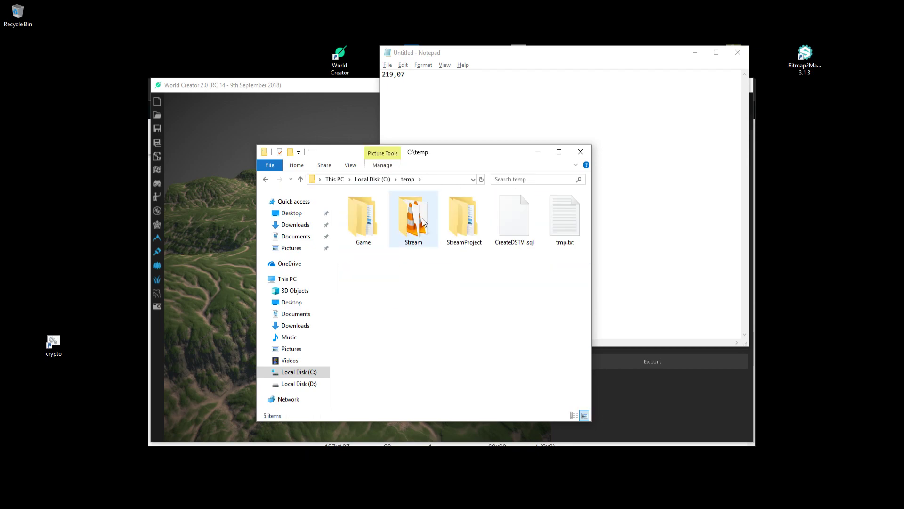
double_click(456, 219)
double_click(393, 207)
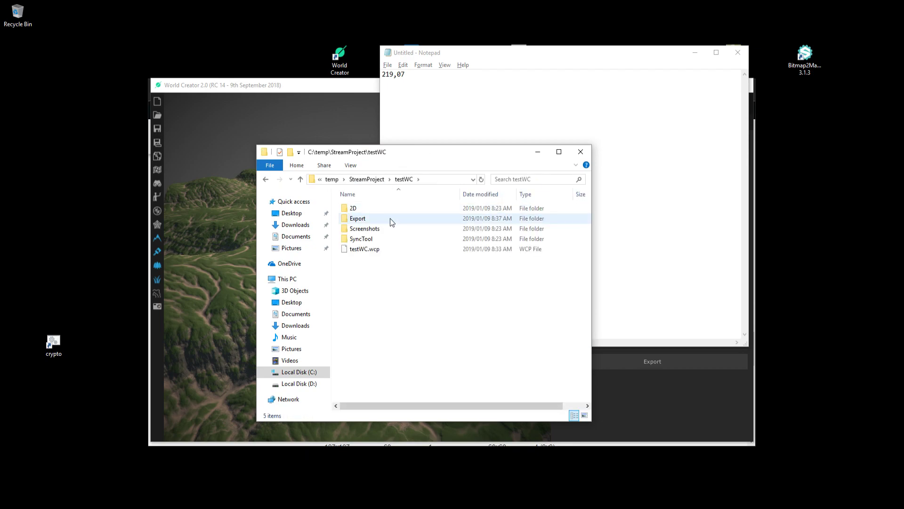
double_click(390, 219)
left_click(559, 151)
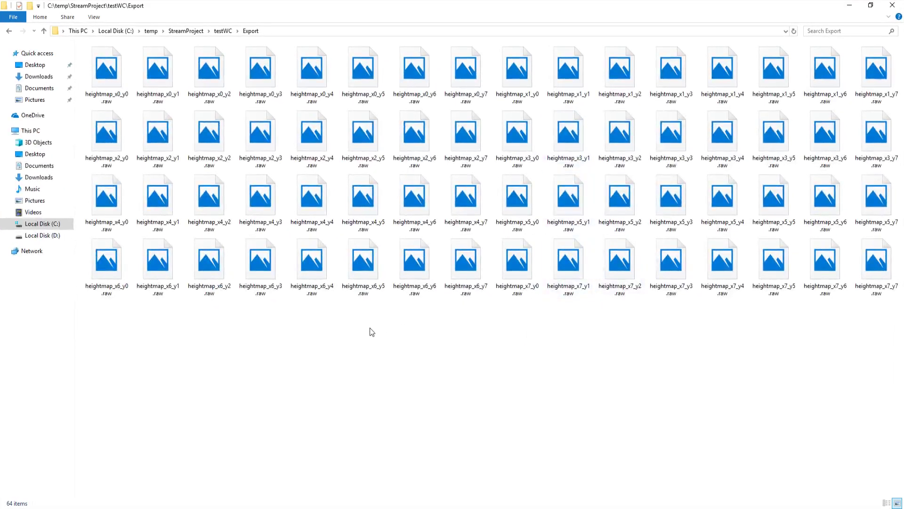
Step: Show the Export folder's files in the Details layout with a wider Name column, and restore the window to its smaller size
left_click(367, 278)
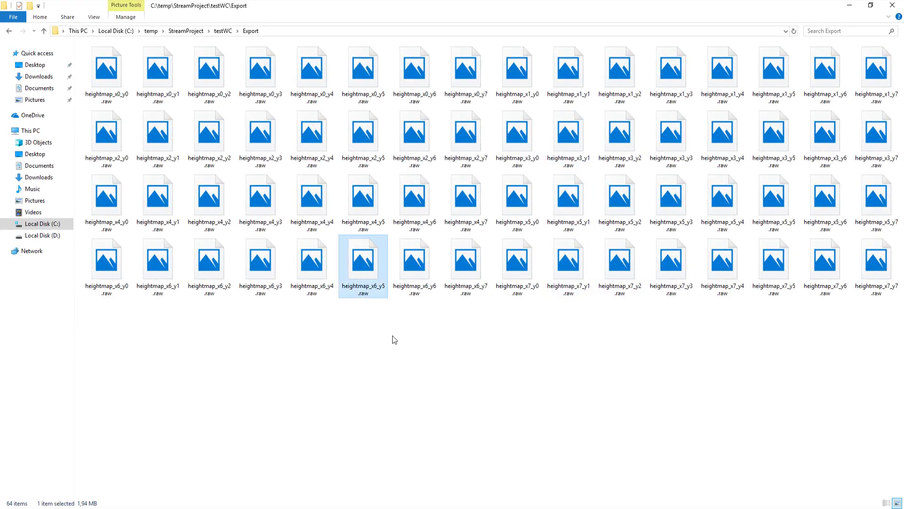
key("alt+v")
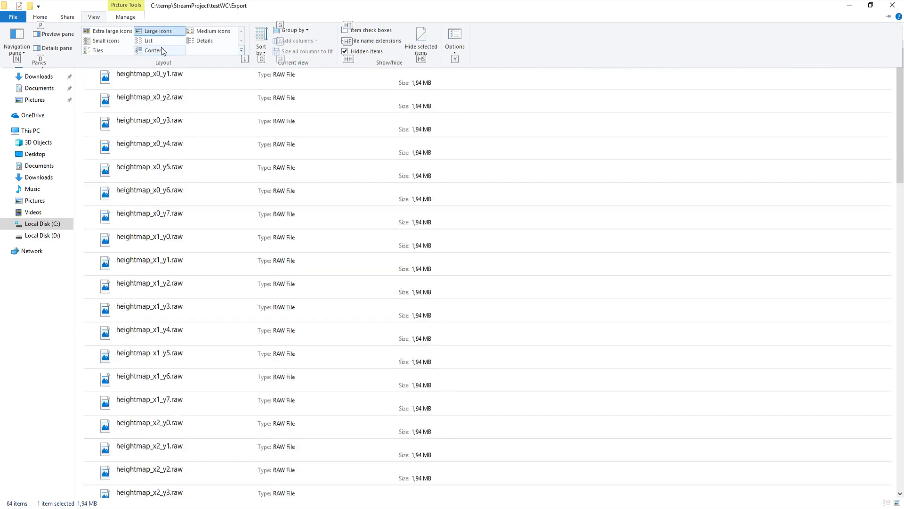
left_click(205, 41)
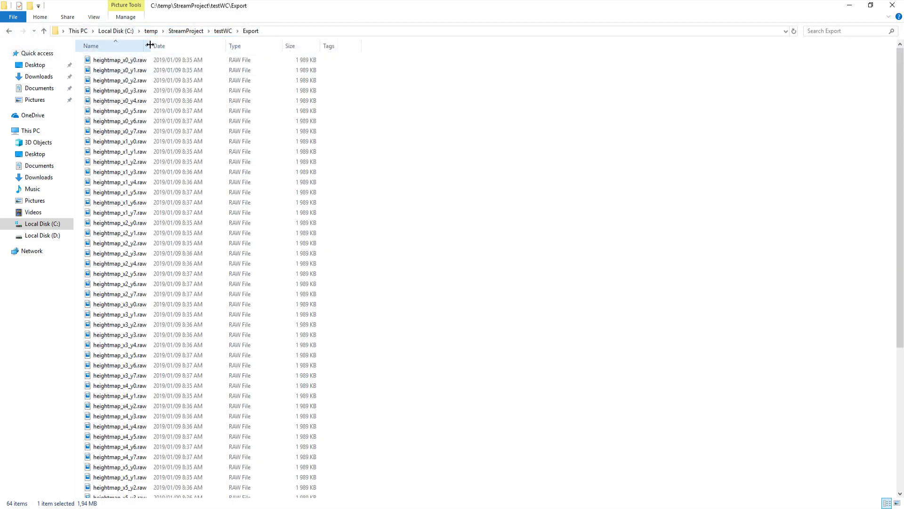
left_click_drag(150, 44, 185, 49)
left_click(260, 152)
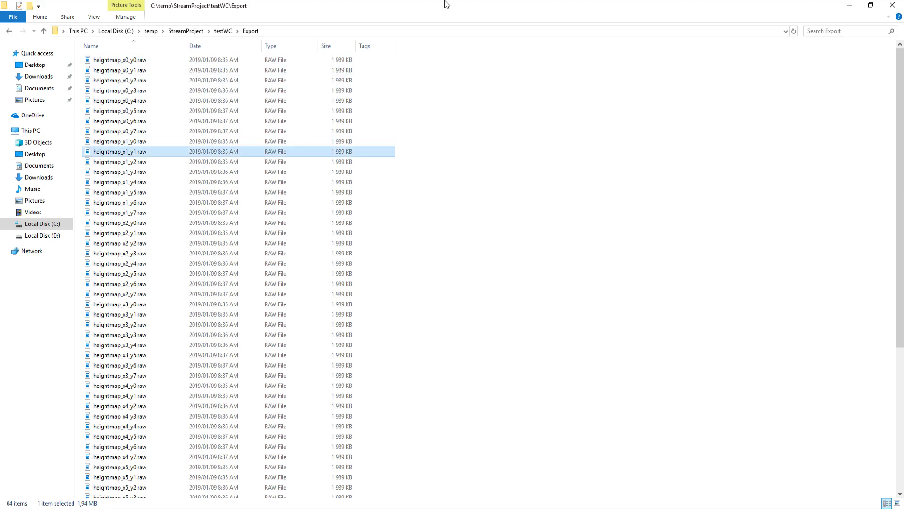
double_click(446, 4)
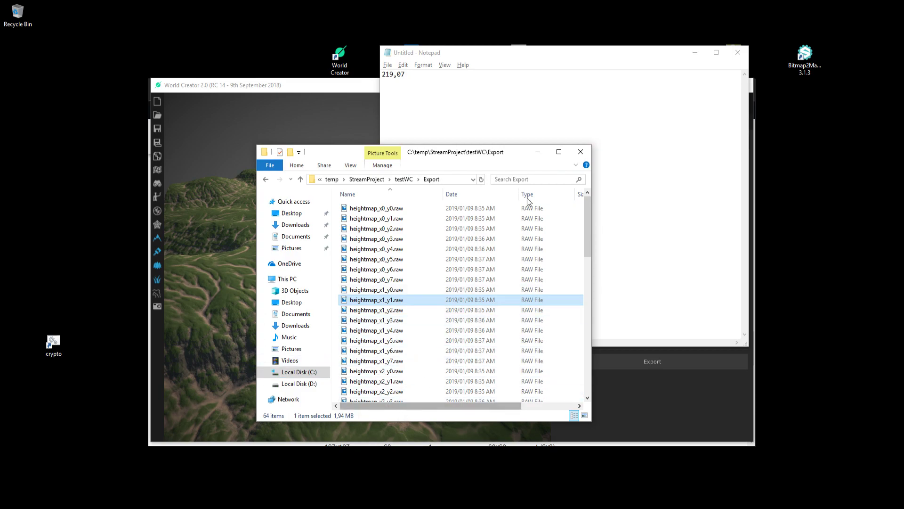
Step: Switch to World Creator, maximize its window and show the heatmap export settings
left_click(307, 89)
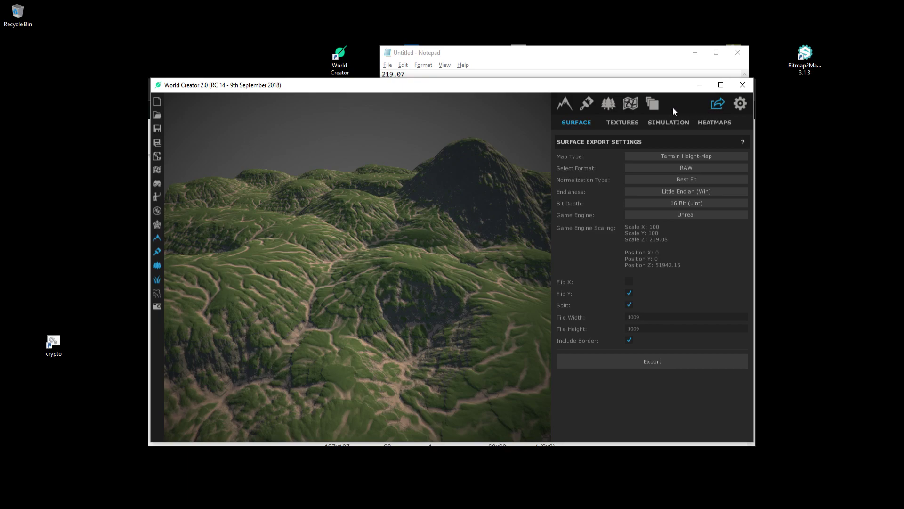
left_click(721, 85)
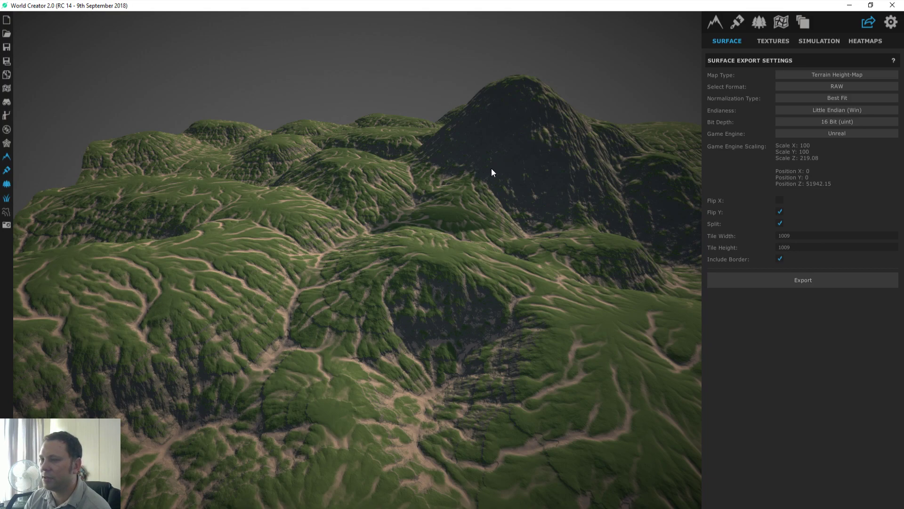
left_click(865, 41)
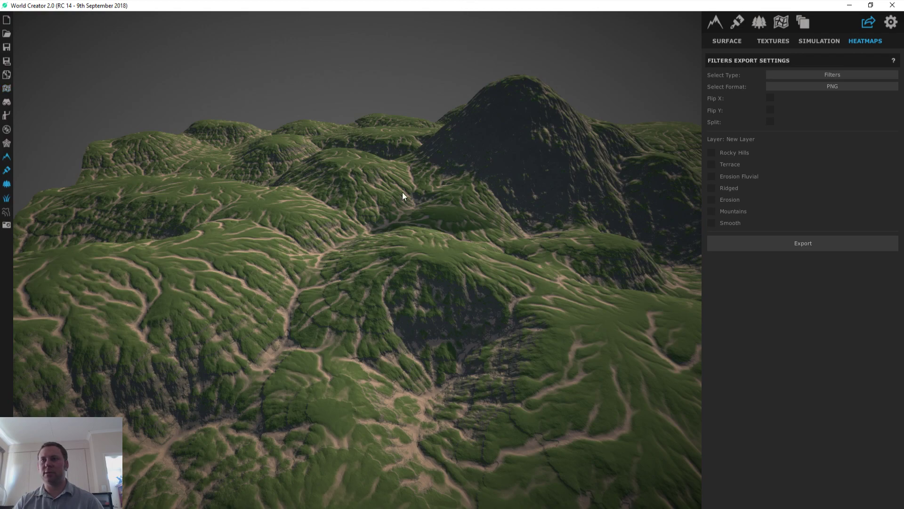
Step: Examine where the Grass, Sand and Rock texture layers cover the terrain
left_click(715, 21)
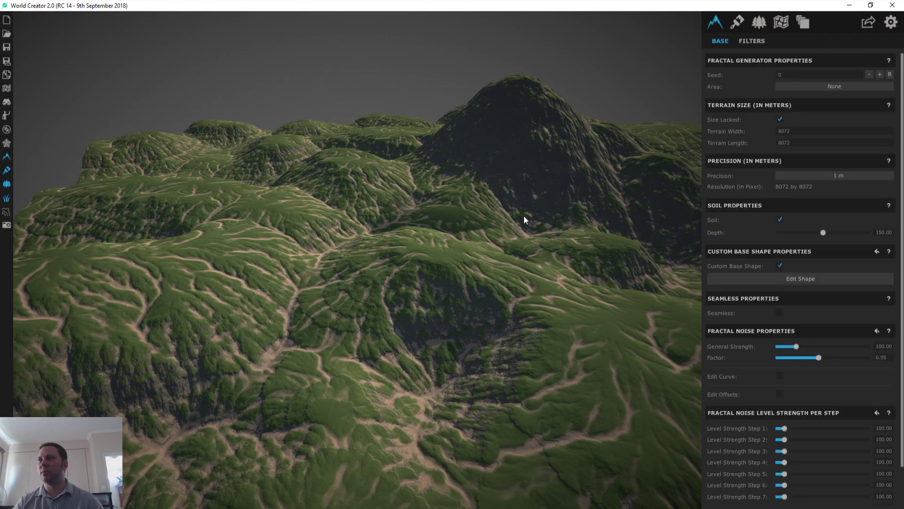
left_click(737, 21)
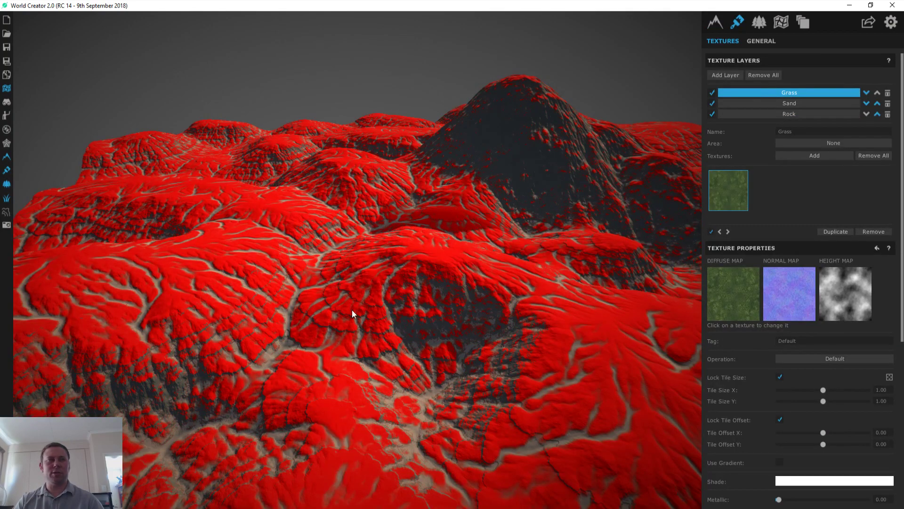
left_click(765, 103)
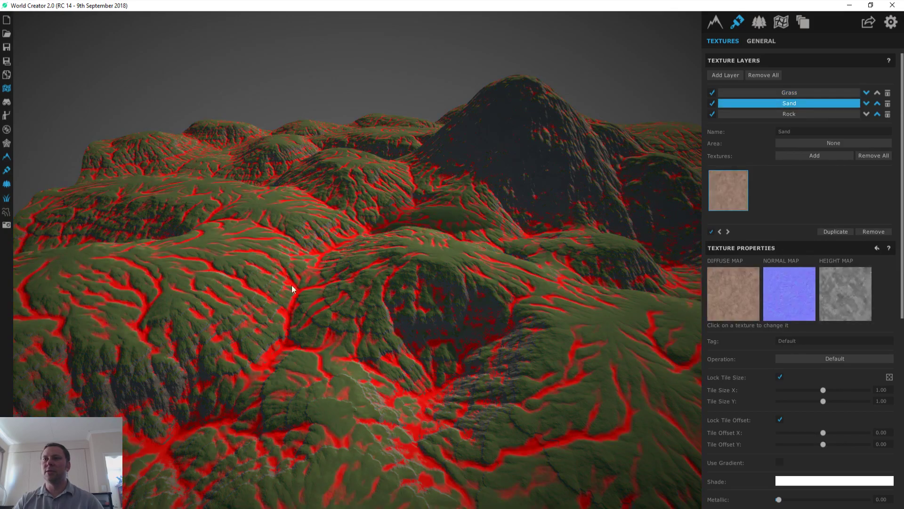
left_click(770, 113)
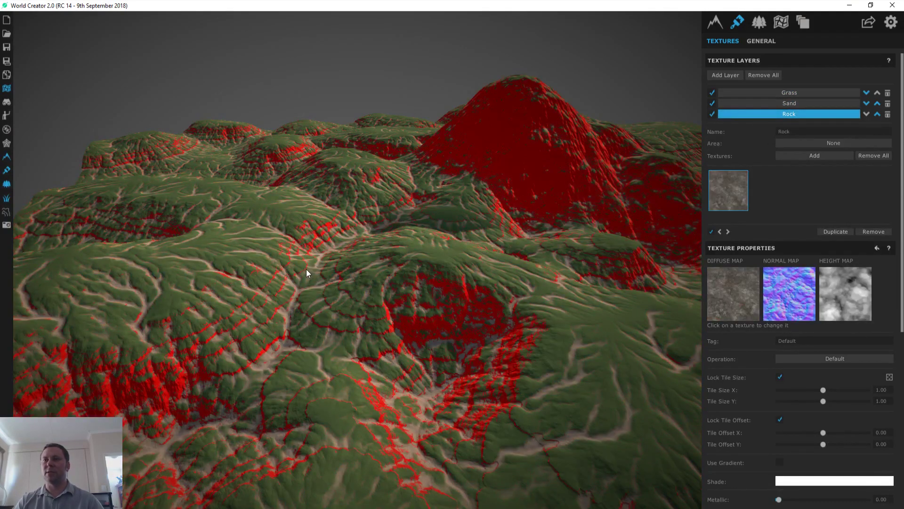
left_click(786, 93)
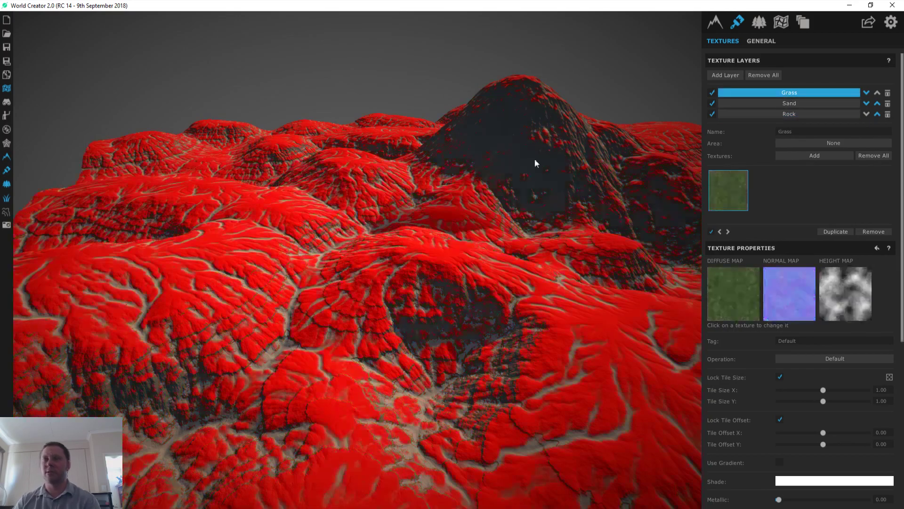
Step: Check the terrain width and length in the base terrain settings, then return to the heatmap export settings
left_click(868, 22)
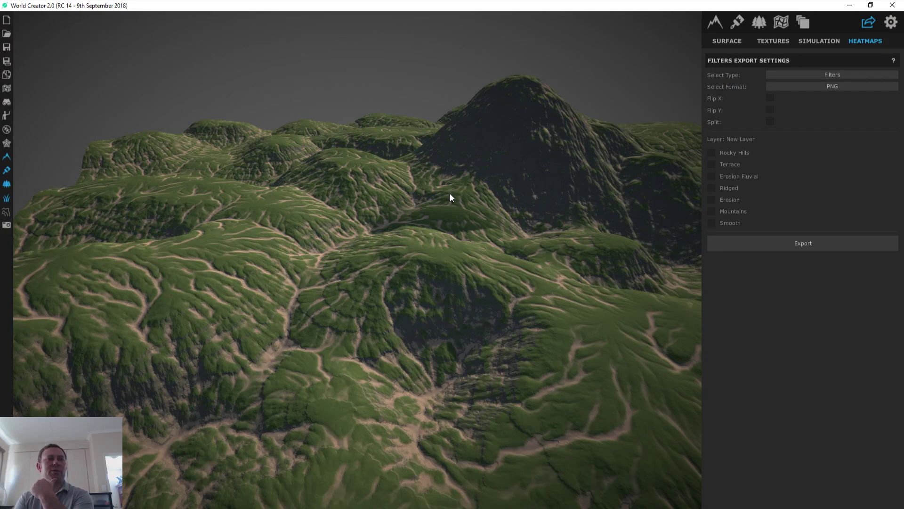
left_click(720, 22)
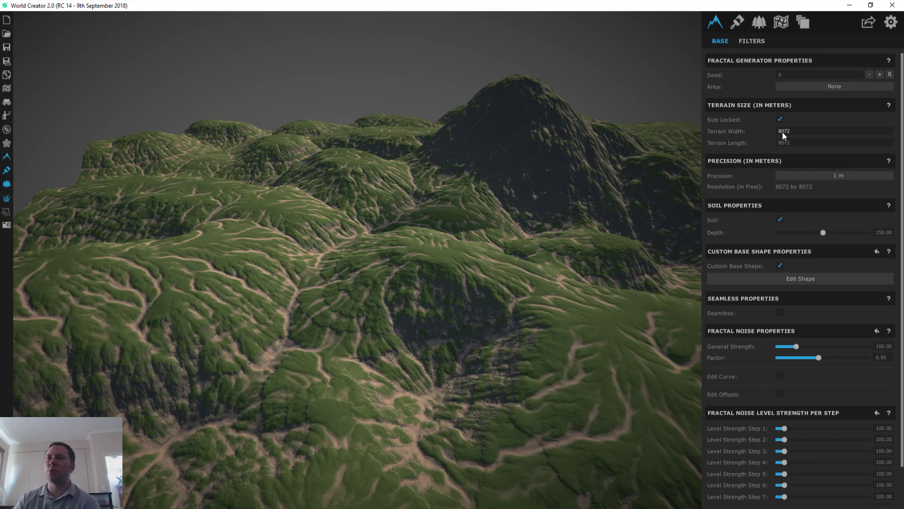
left_click(870, 22)
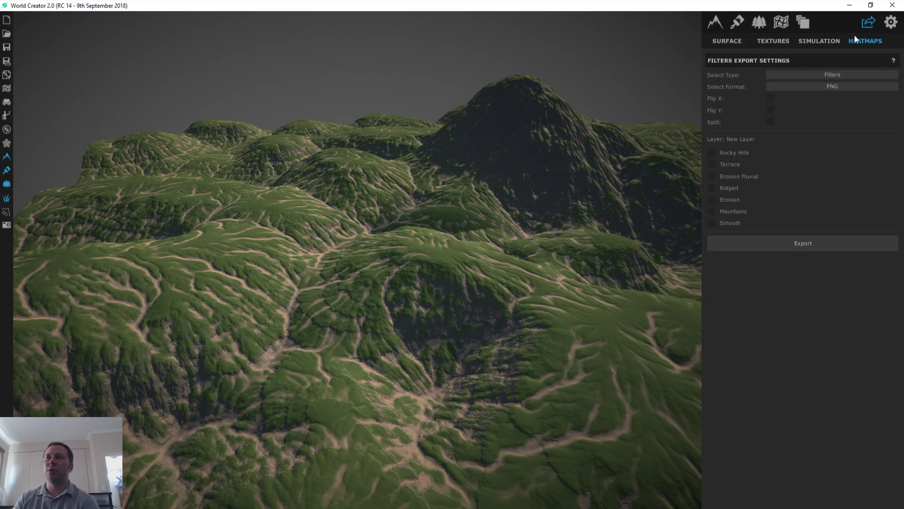
Step: Set the heatmap export type to Textures and export the Grass, Sand and Rock layers as heatmap.PNG in the testWC Export folder
left_click(822, 75)
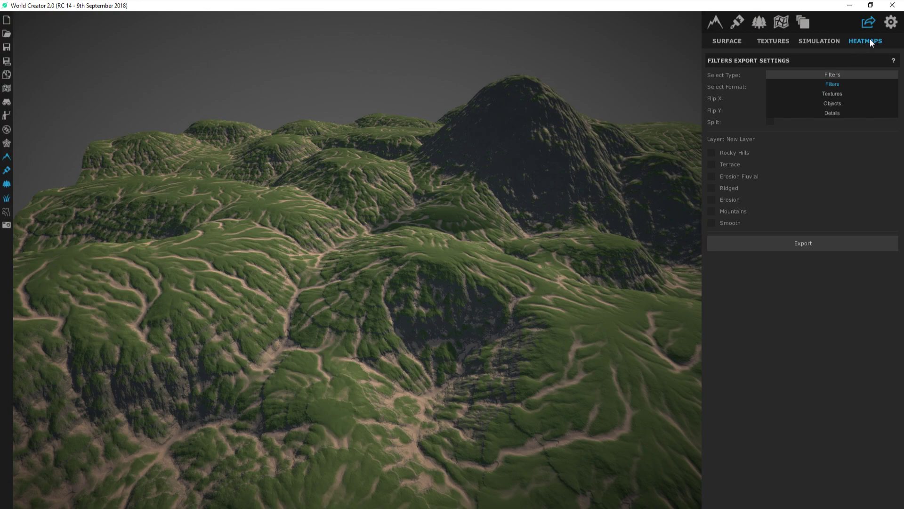
left_click(833, 93)
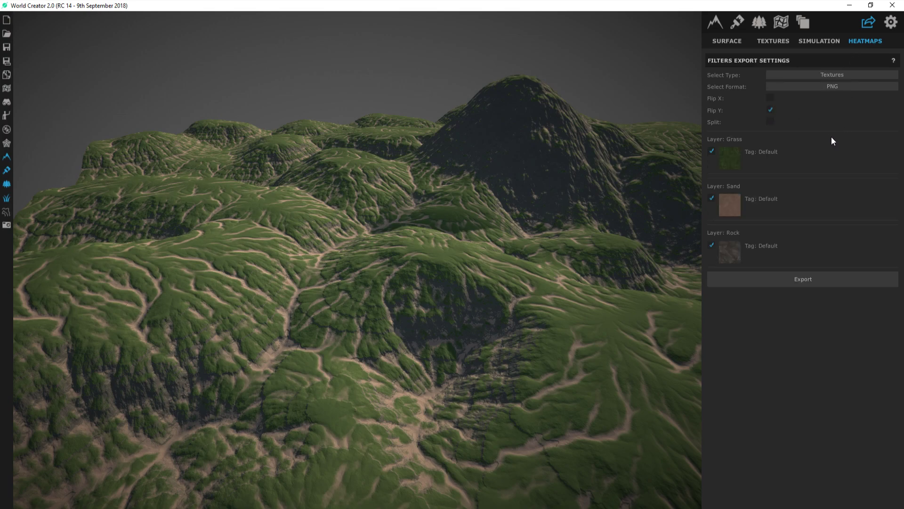
left_click(803, 279)
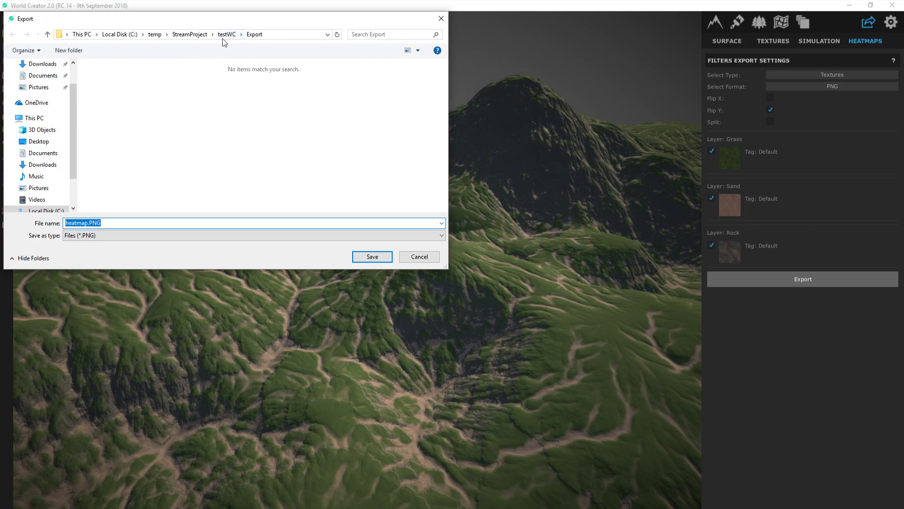
left_click(372, 255)
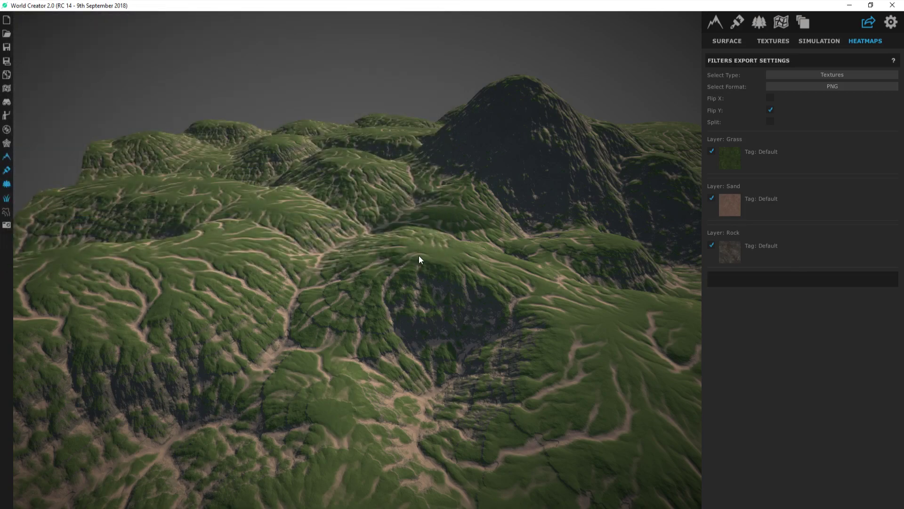